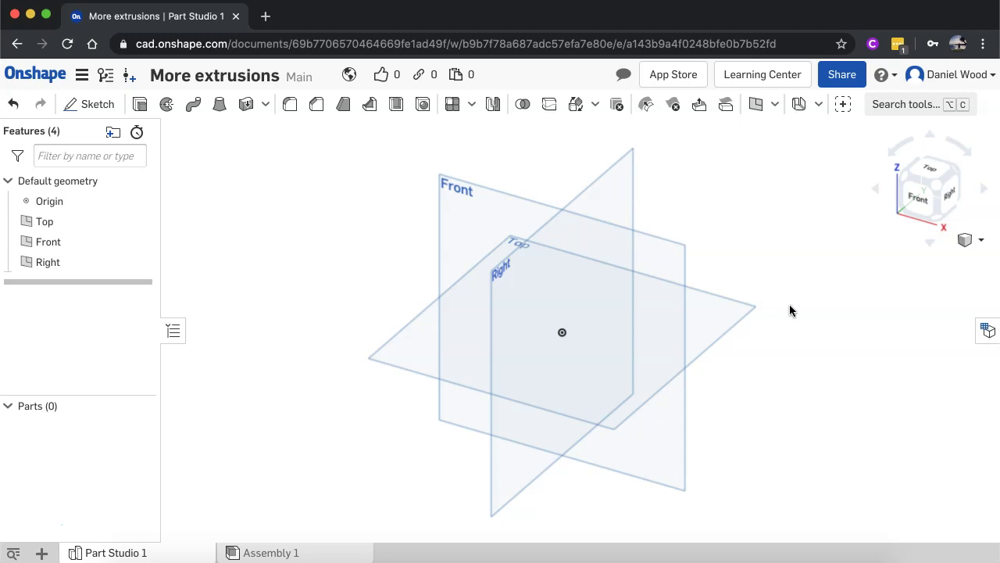
Step: Start a new sketch on the Front plane, viewed straight on from the front
left_click(917, 200)
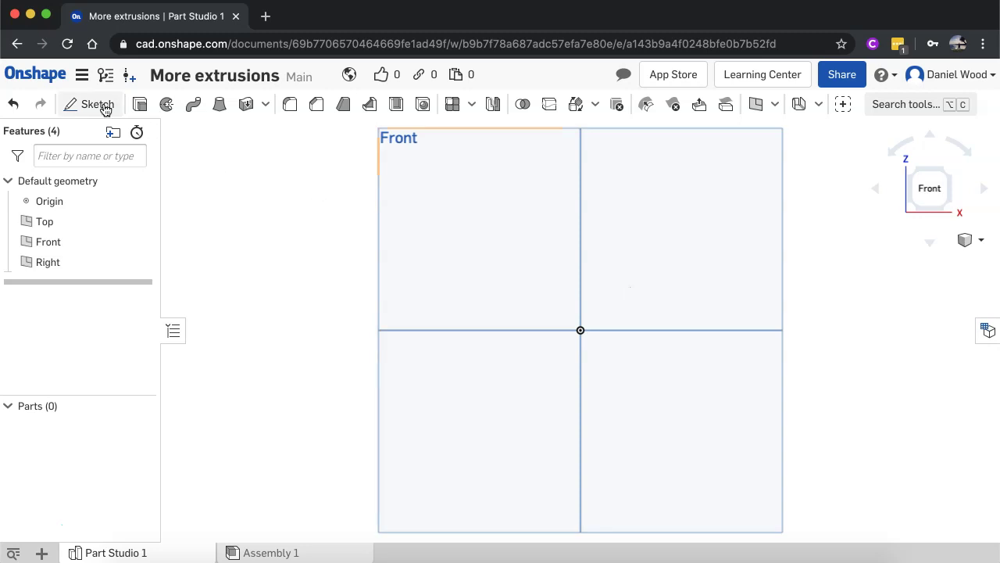
left_click(98, 105)
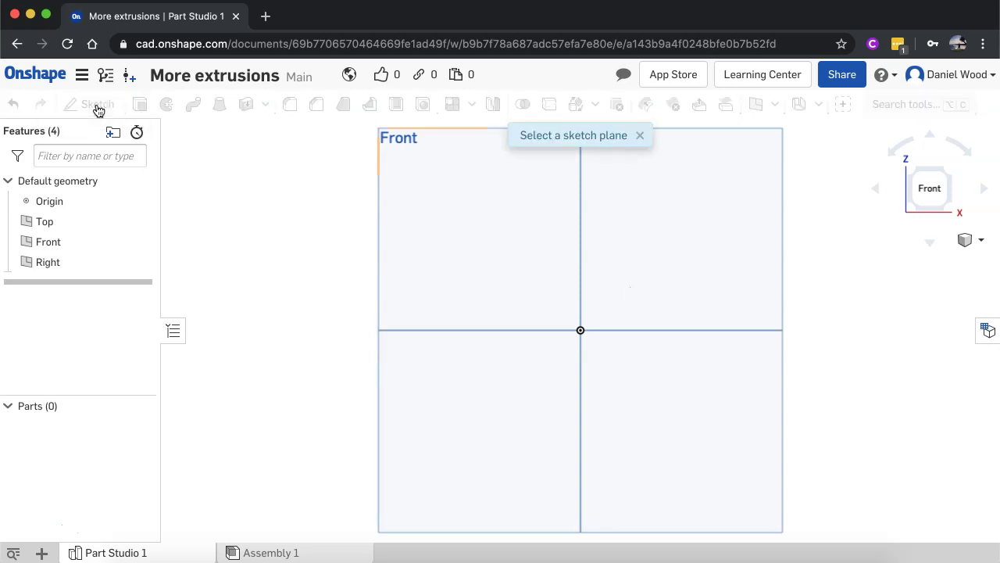
left_click(505, 251)
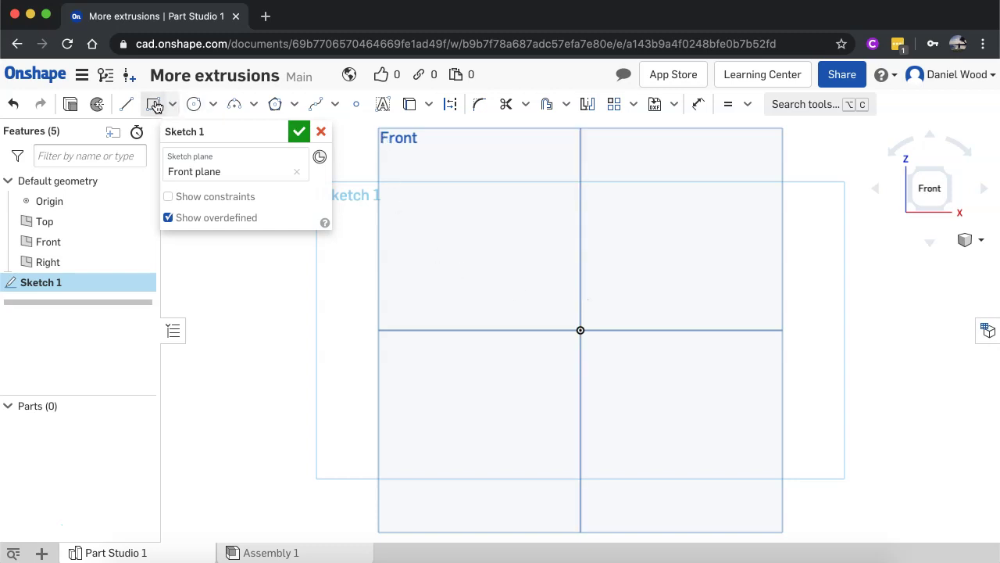
Step: Draw a centre-point rectangle on the origin, dimensioned 60 wide by 80 tall
left_click(172, 105)
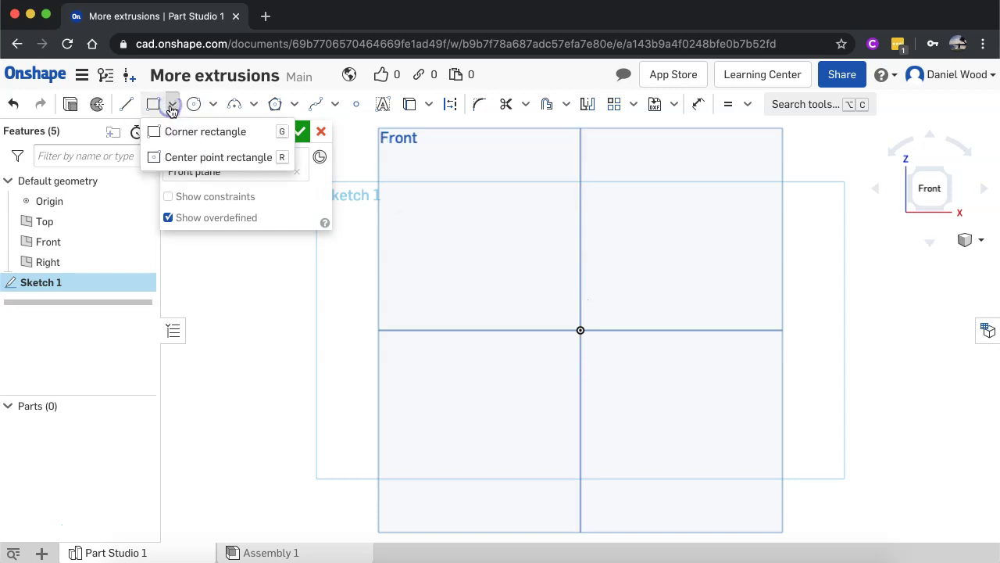
left_click(190, 155)
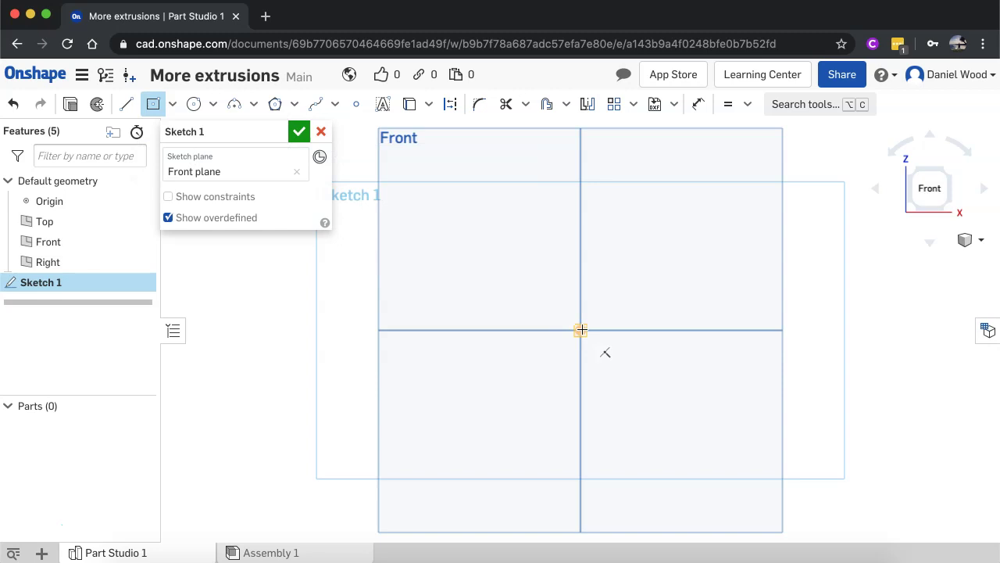
left_click(581, 331)
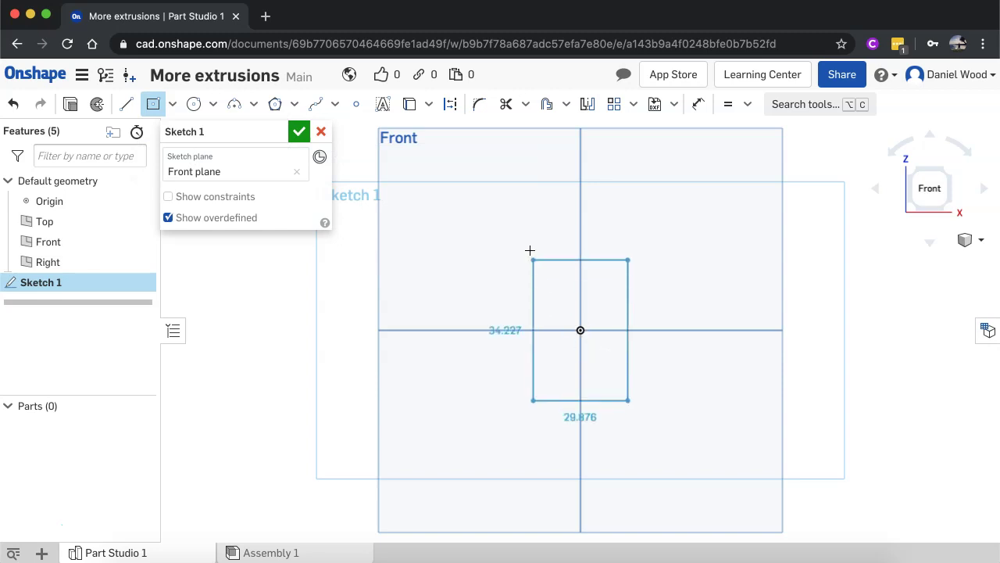
left_click(526, 241)
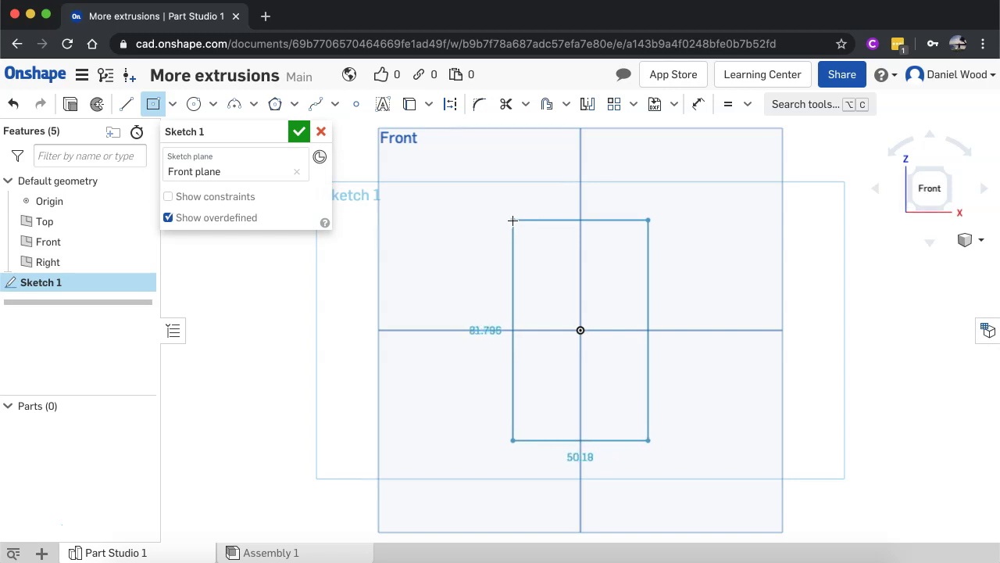
left_click(513, 220)
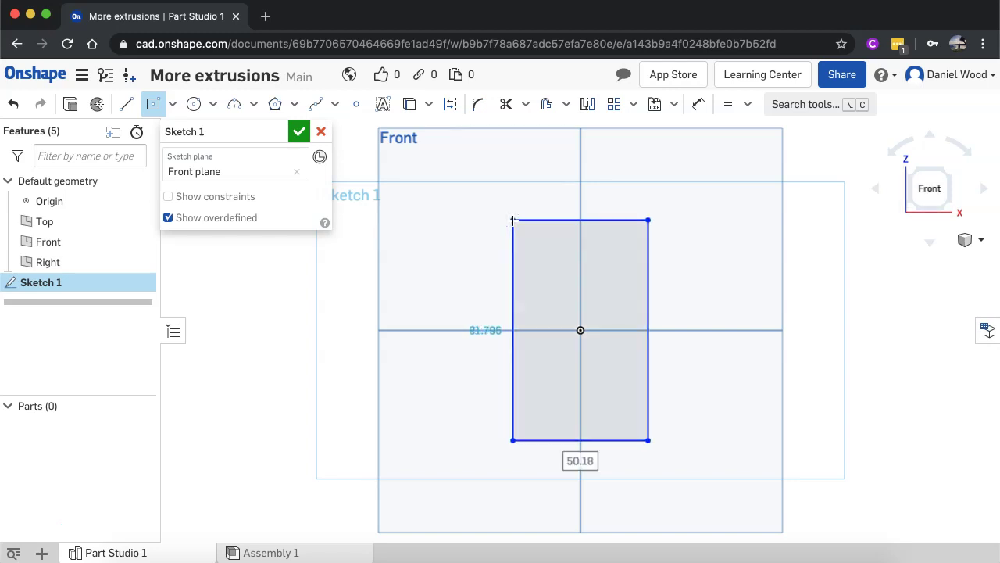
type("8")
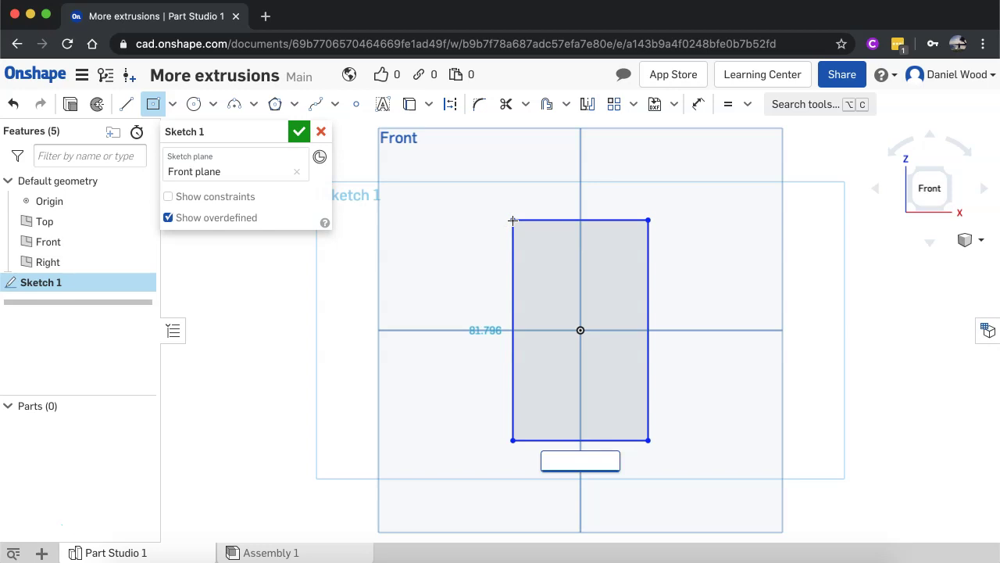
type("0")
key("Return")
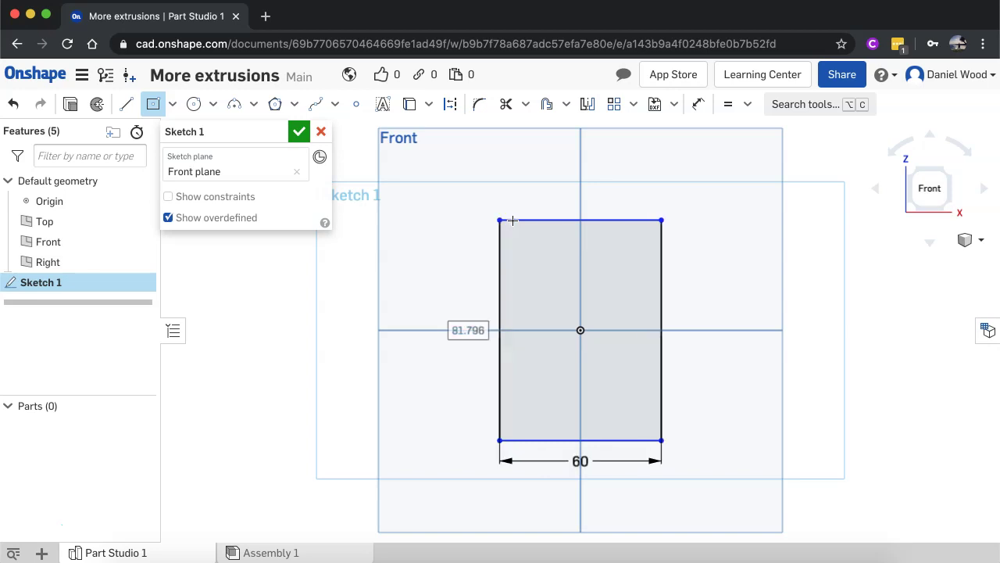
type("80")
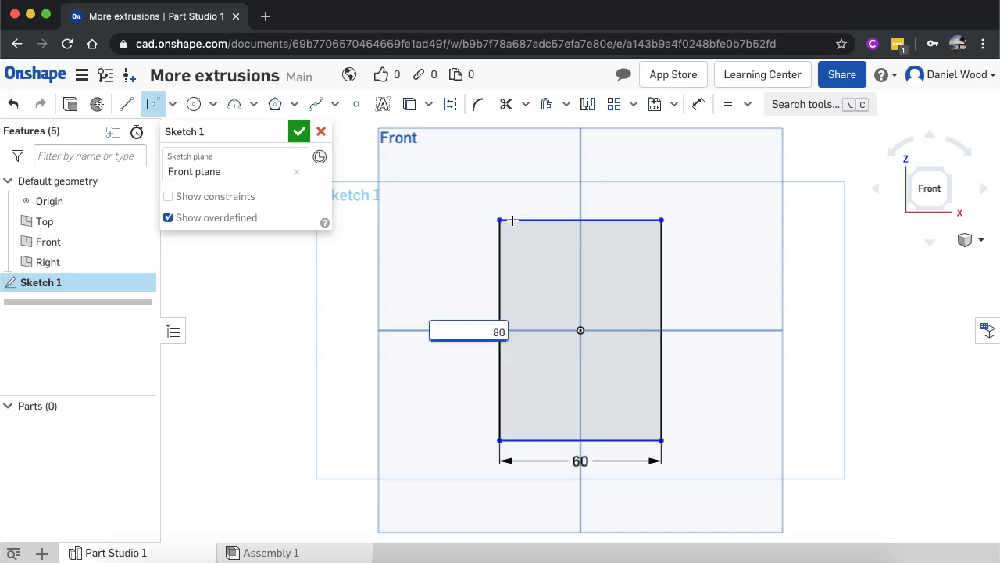
key("Return")
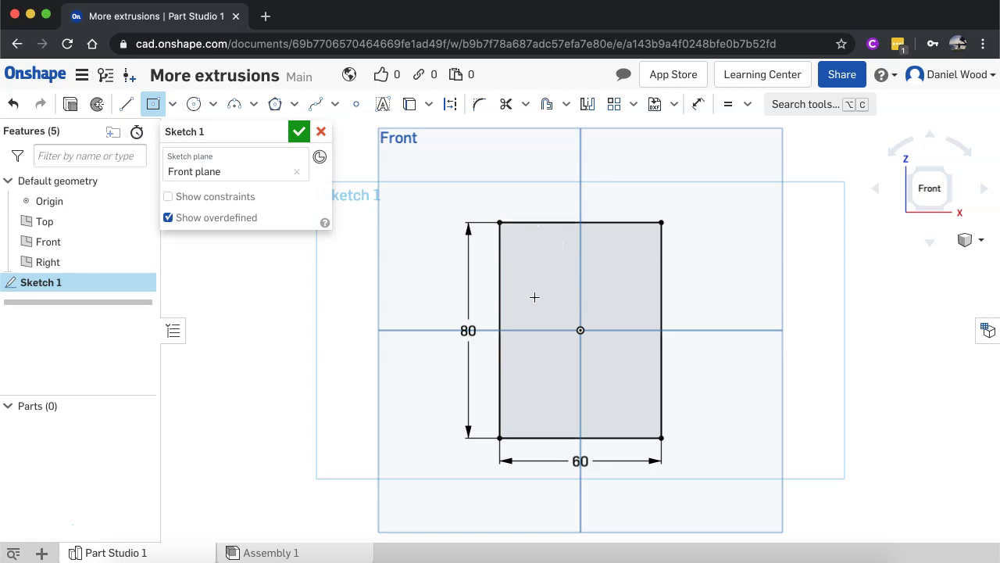
Step: Draw a corner rectangle from the outer top edge down to the origin's height, 40 tall
left_click(172, 104)
left_click(201, 134)
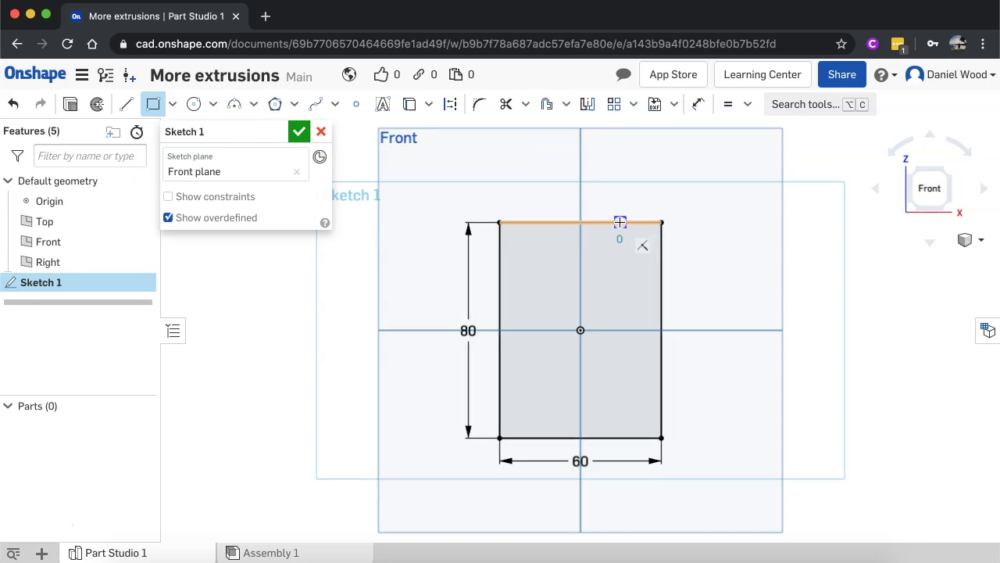
left_click(619, 223)
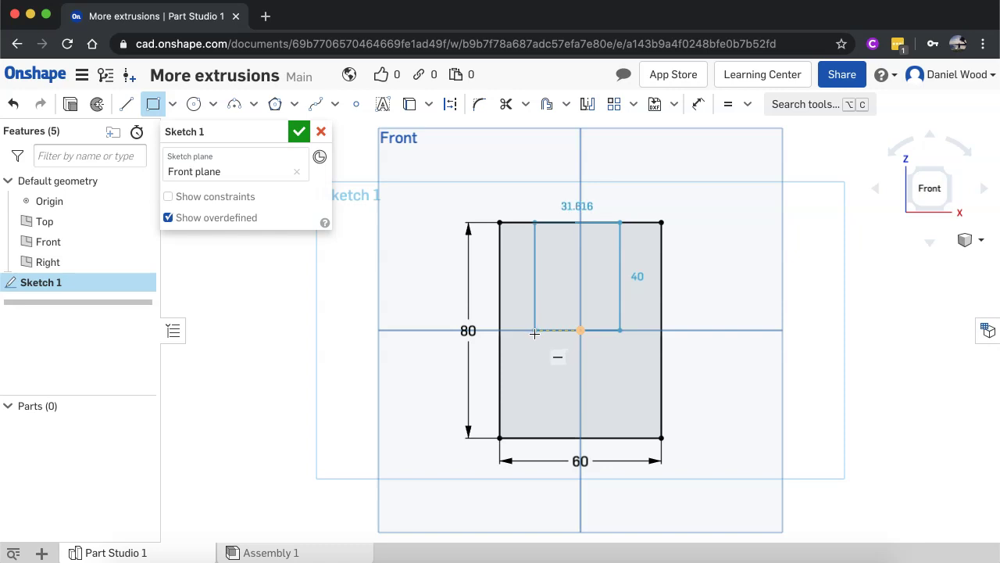
left_click(536, 331)
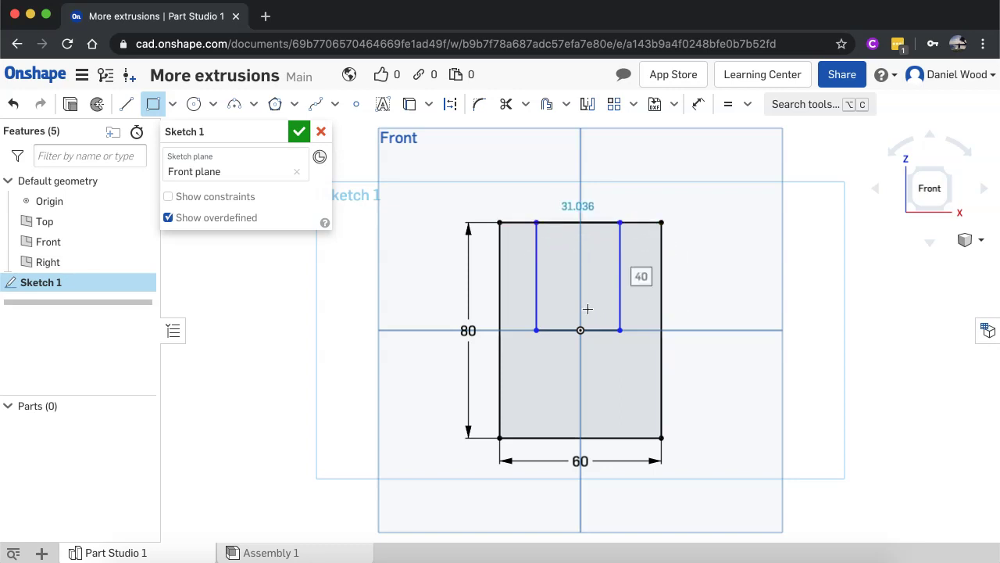
Step: Trim away the outer top edge between the inner rectangle's sides, leaving a U shape
scroll(591, 290, "up", 3)
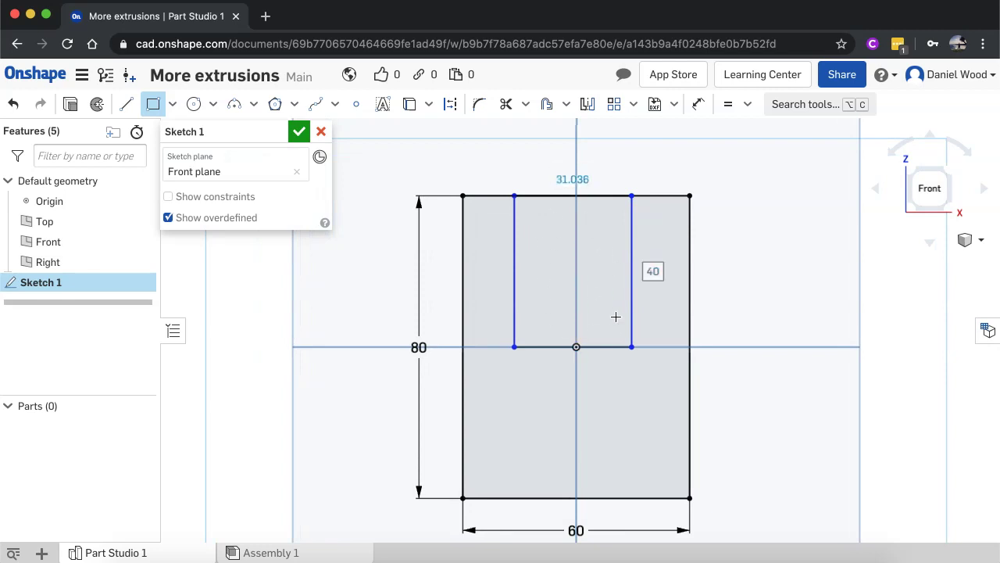
left_click(510, 109)
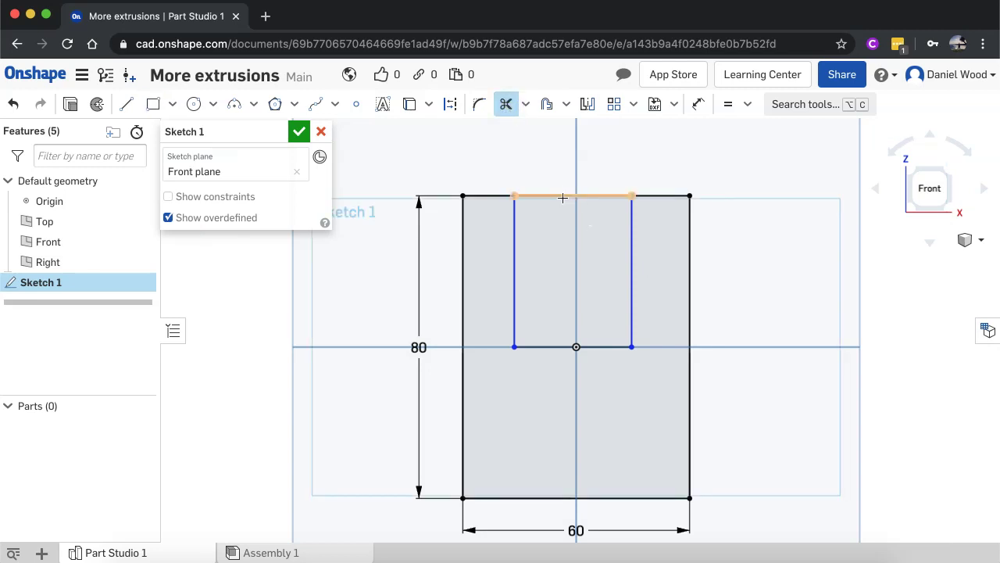
left_click(561, 197)
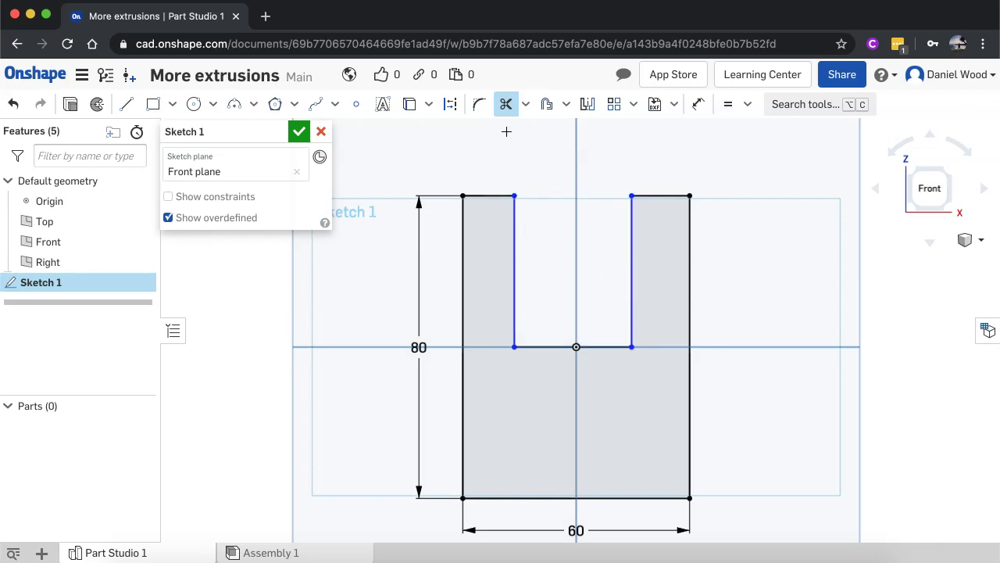
left_click(506, 103)
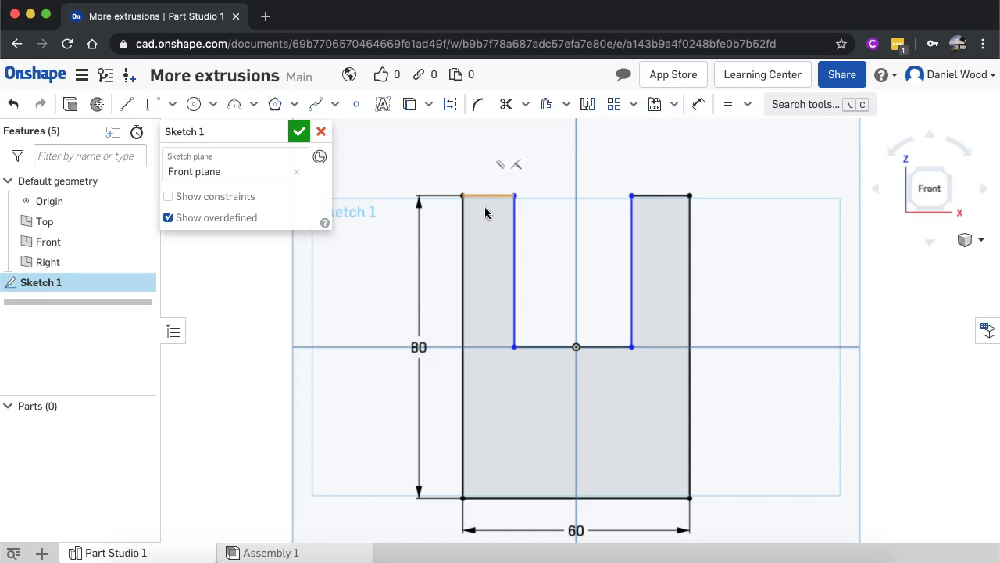
Step: Dimension the left arm's top edge to 15 mm, placing the dimension above the sketch
double_click(485, 200)
key("Escape")
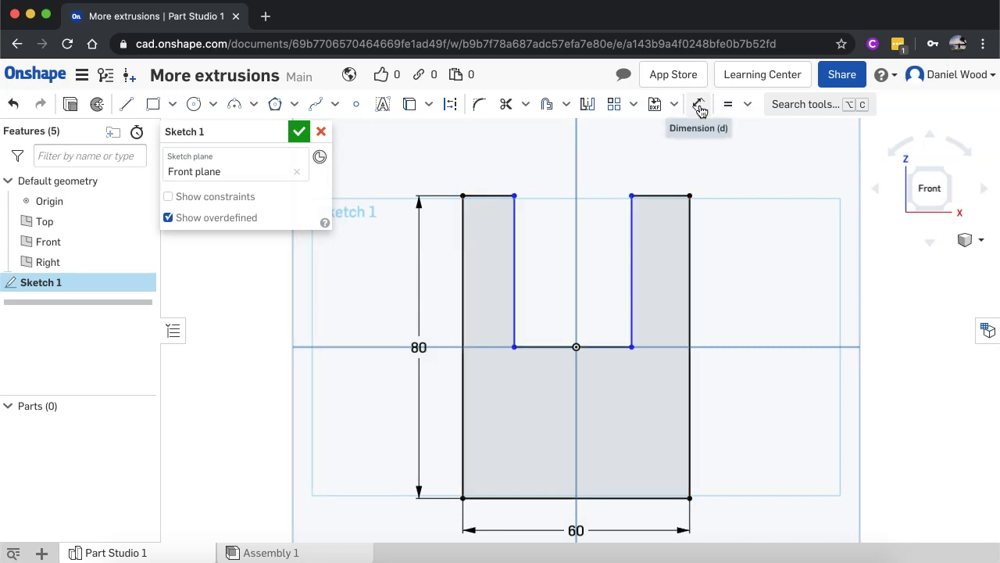
left_click(700, 107)
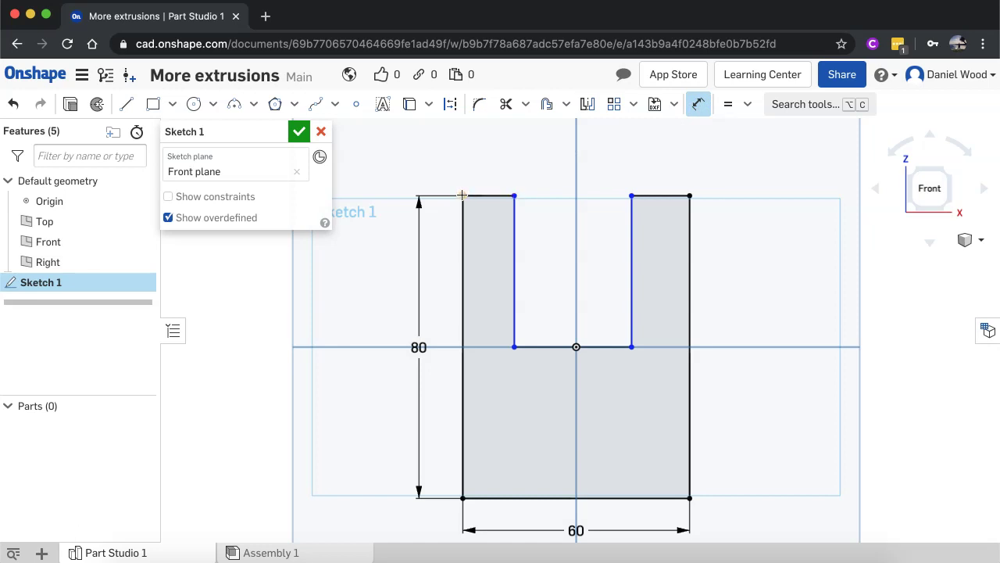
left_click(462, 195)
left_click(514, 196)
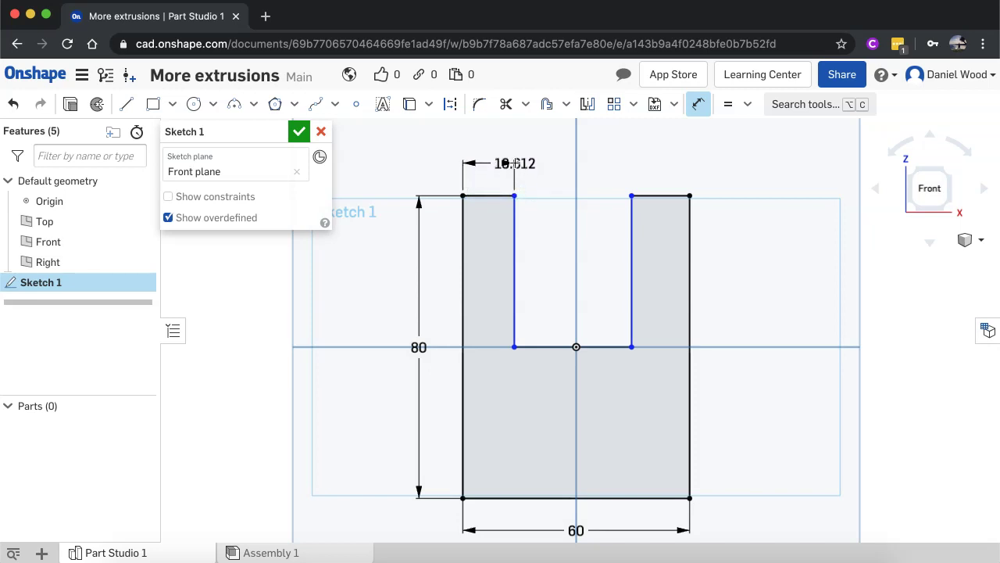
left_click(507, 162)
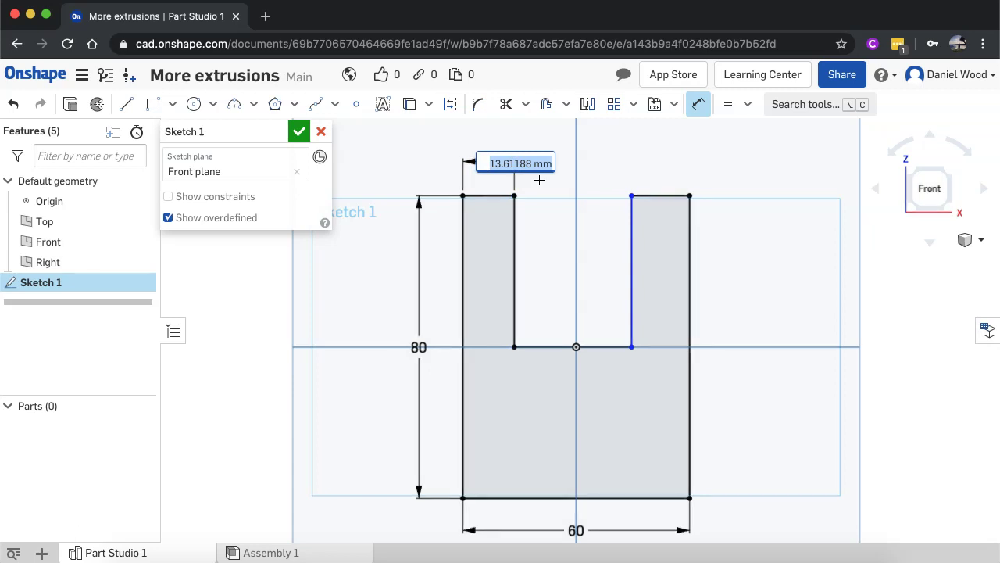
type("15")
key("Return")
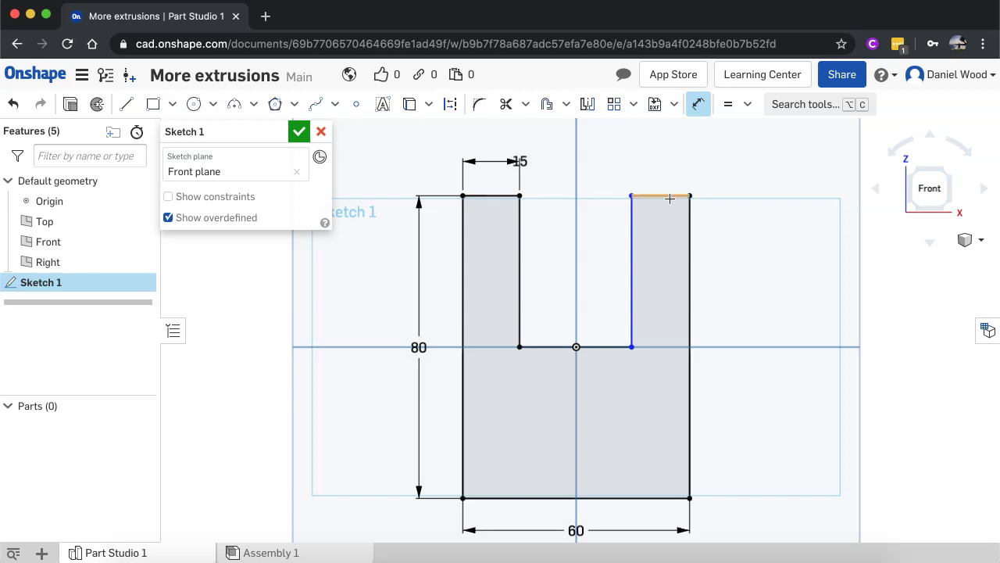
Step: Make the right arm's top edge equal to the left arm's 15 mm top edge
left_click(699, 104)
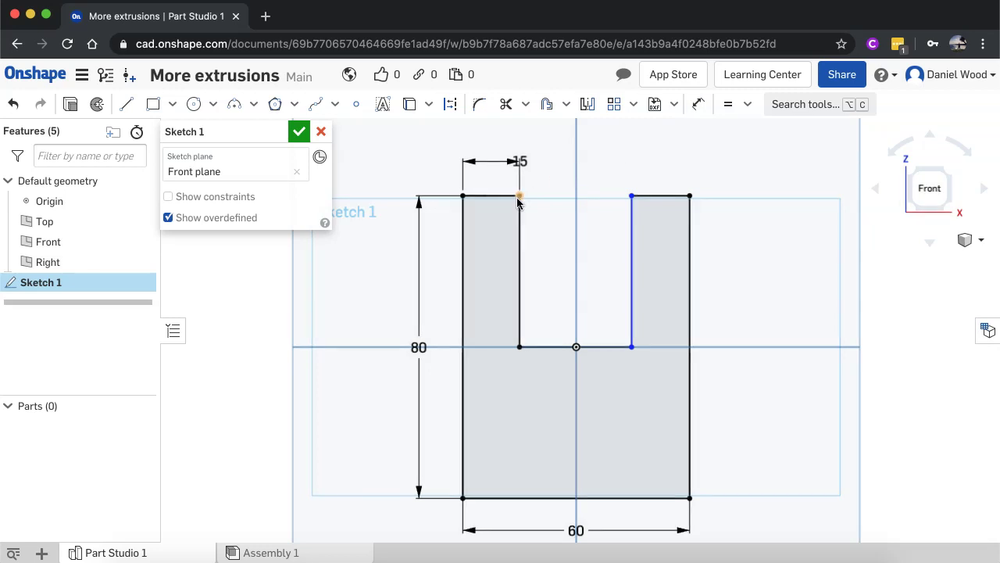
left_click(492, 196)
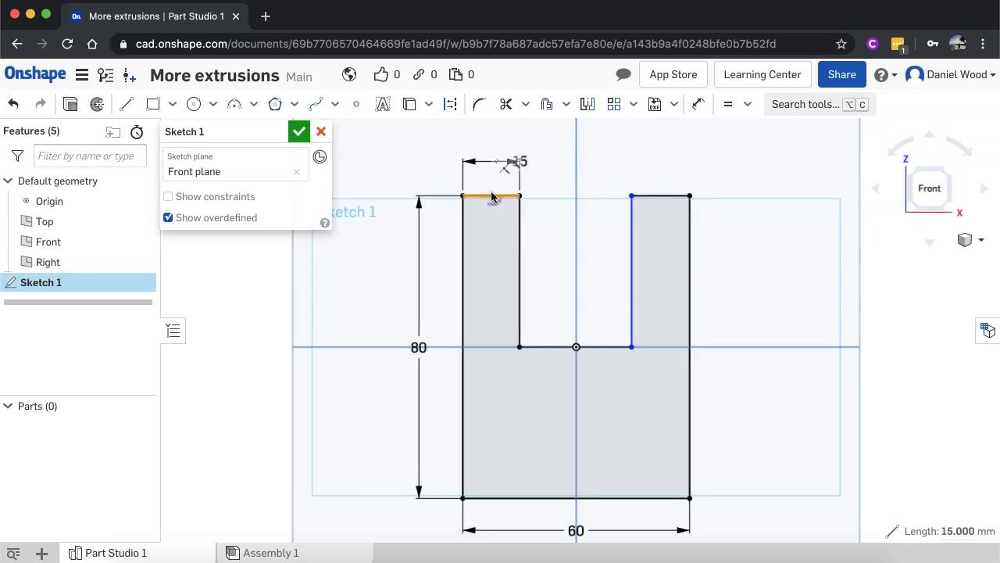
left_click(664, 196)
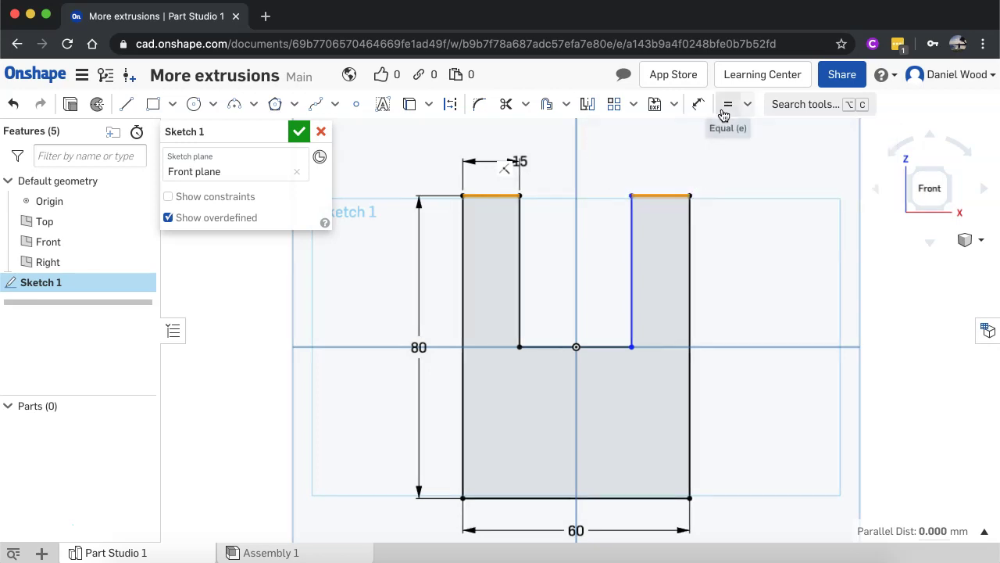
left_click(733, 110)
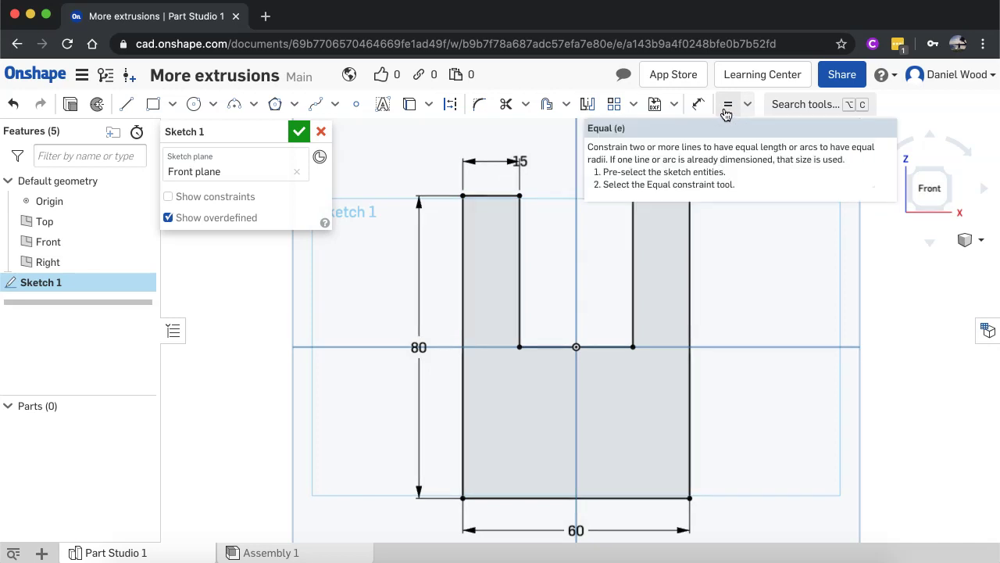
Step: Activate the Equal constraint through the tool search with 'eq', then close the search box
left_click(810, 109)
type("equal")
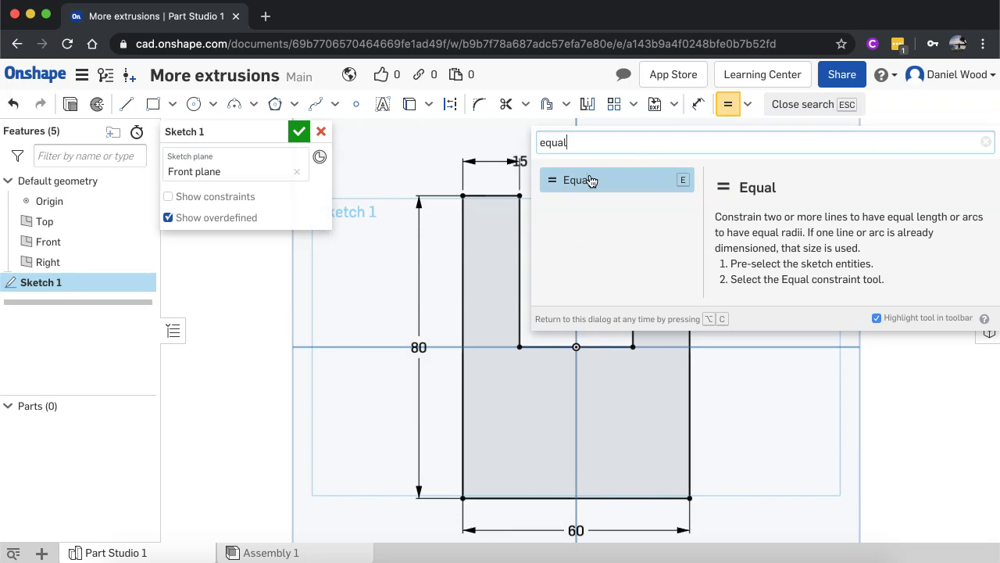
left_click(587, 180)
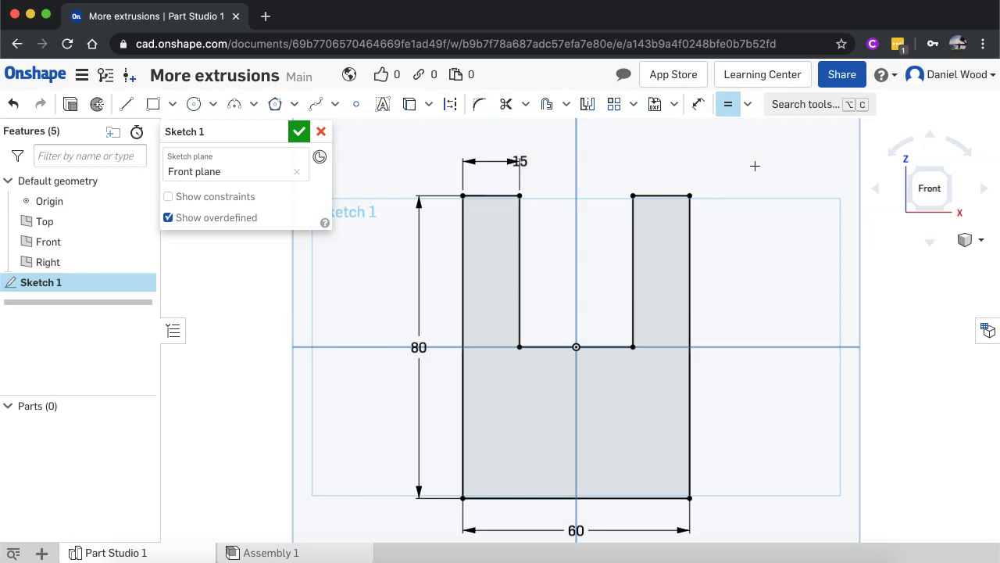
left_click(810, 111)
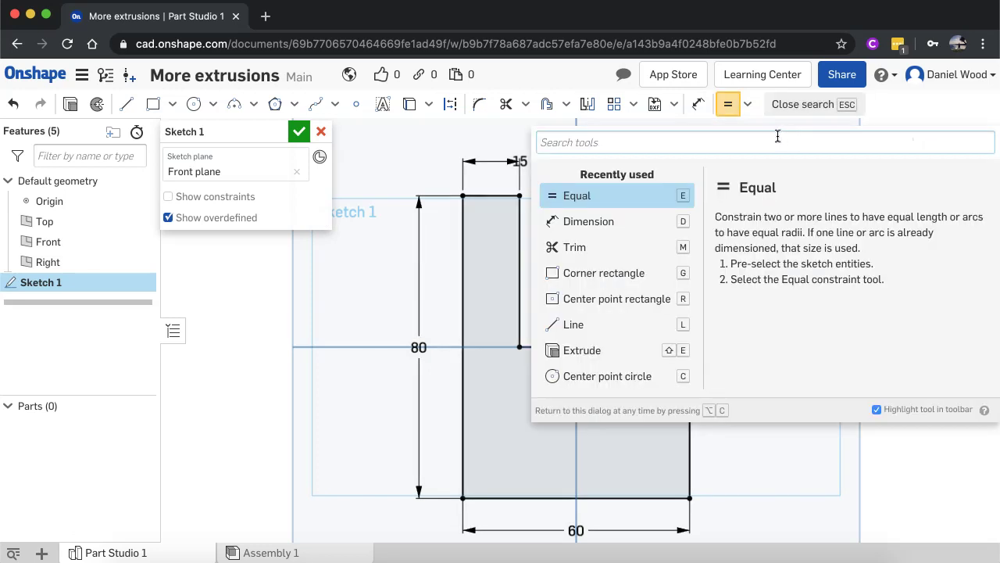
left_click(731, 104)
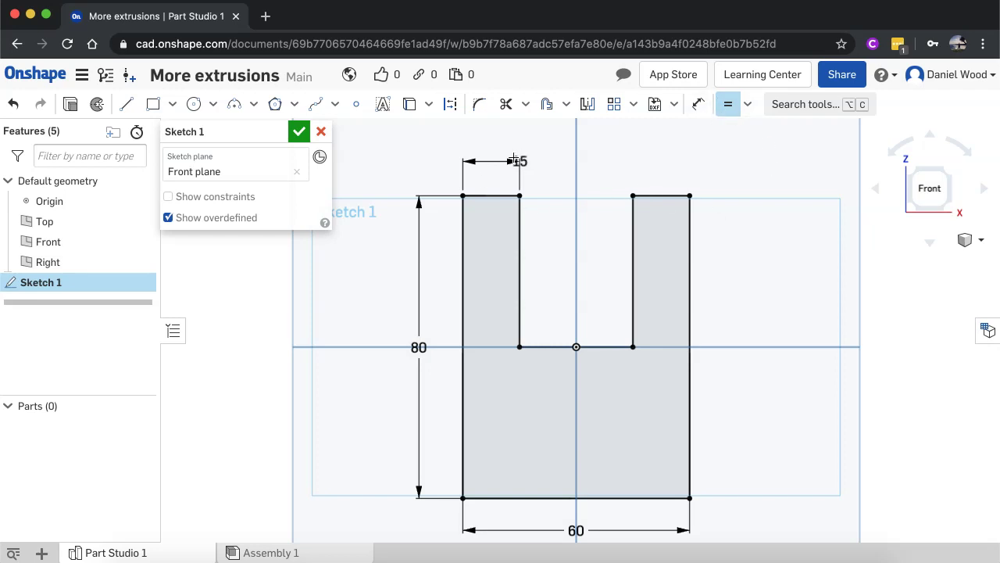
Step: Turn off Equal and change the 15 mm arm-width dimension to 20
left_click(728, 104)
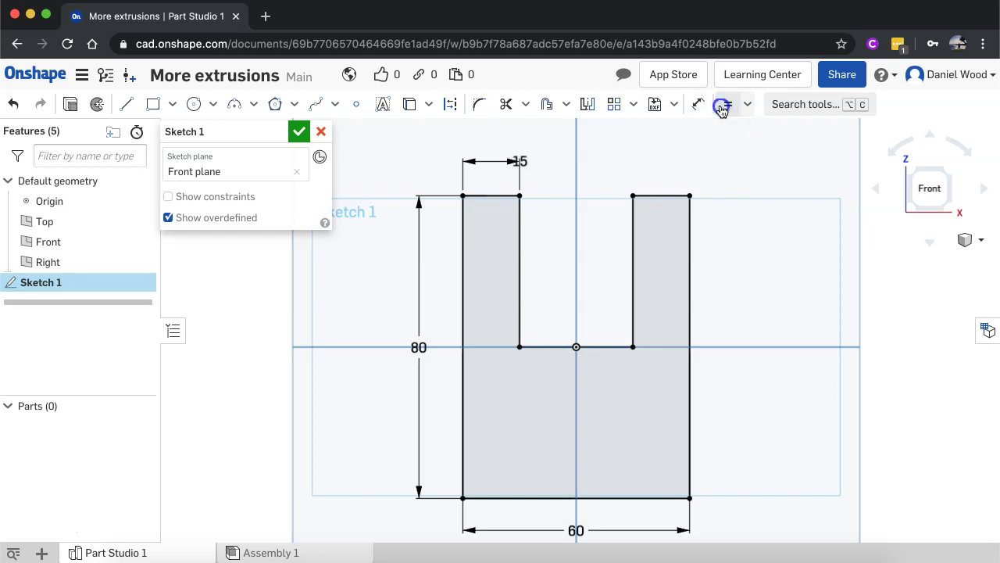
double_click(522, 161)
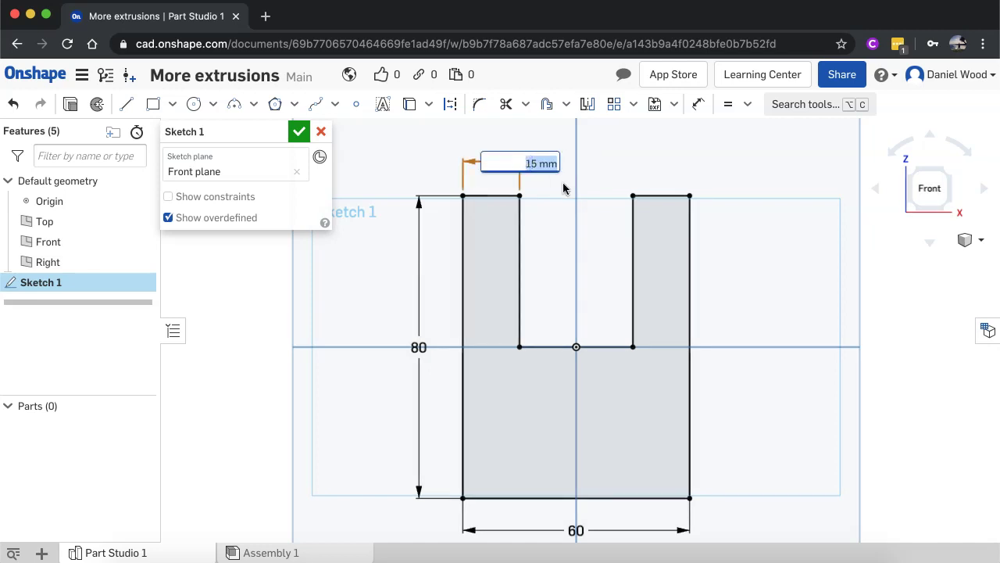
type("20")
key("Return")
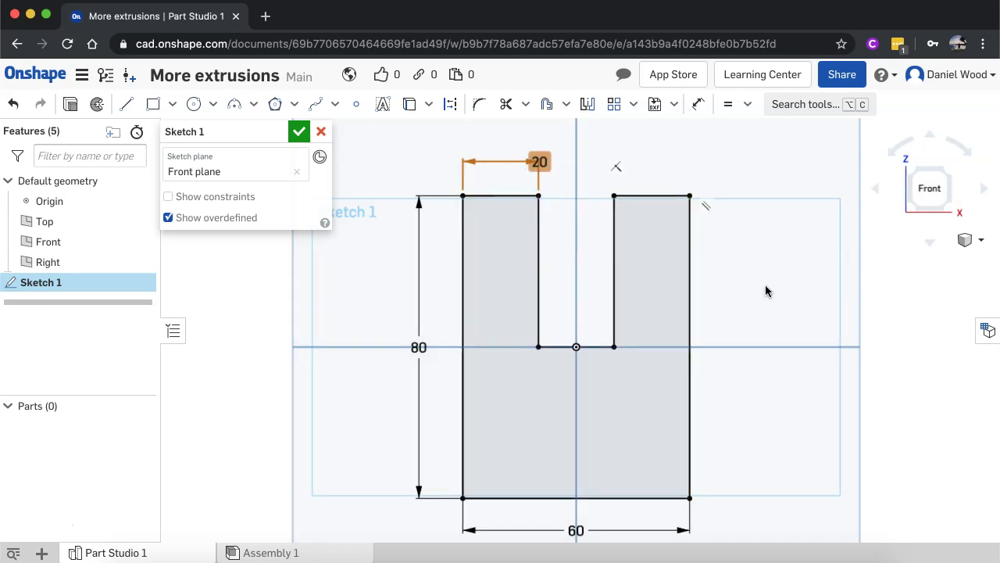
scroll(765, 291, "up", 2)
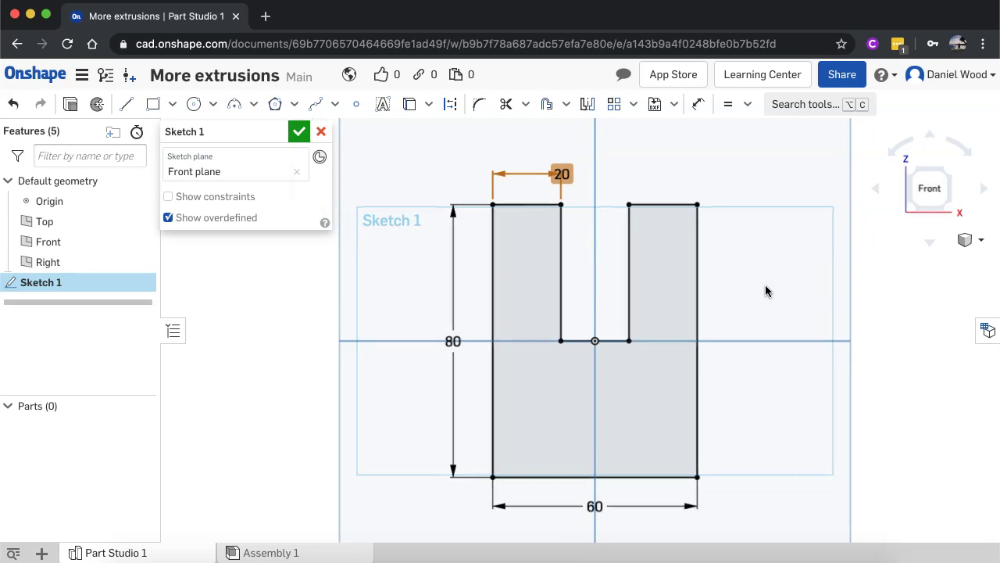
Step: Close Sketch 1 and extrude the U-shaped face 25 mm into Part 1, viewed isometrically
left_click(300, 133)
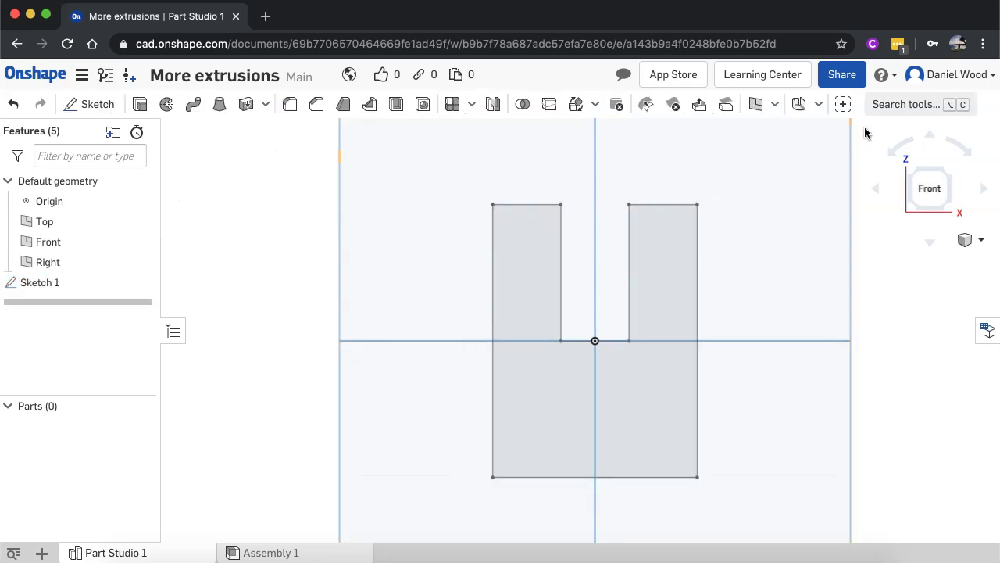
left_click(950, 175)
left_click(142, 104)
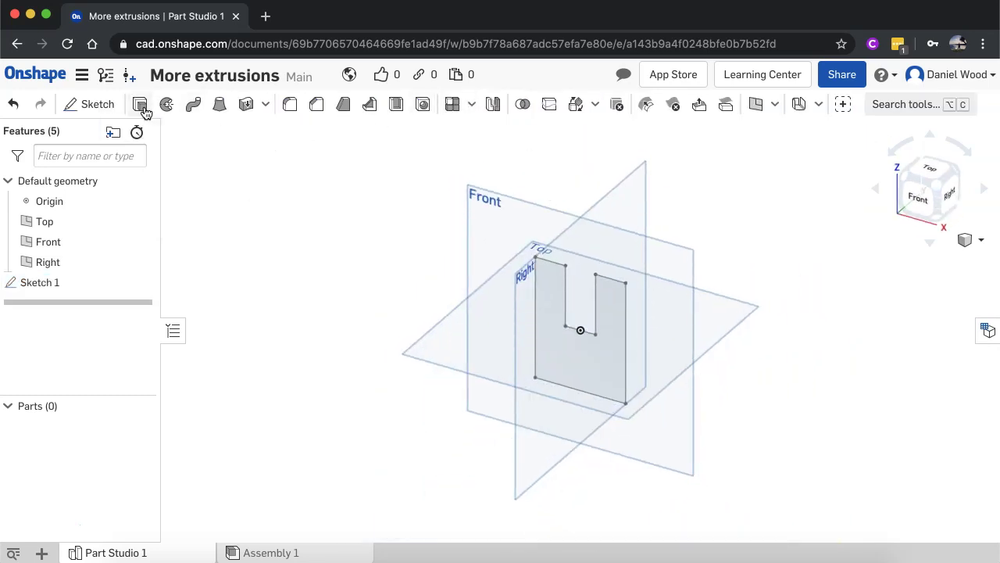
left_click(576, 334)
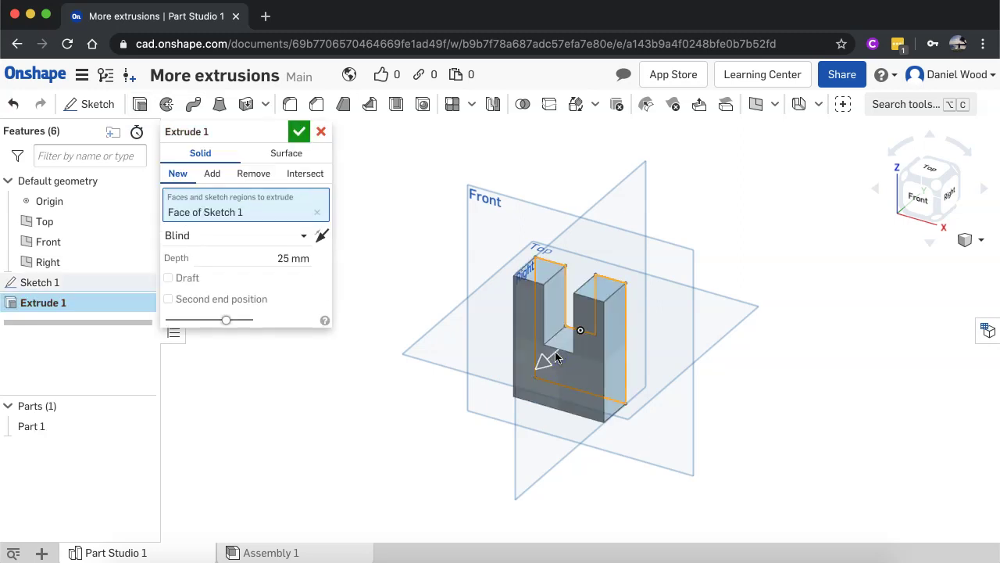
left_click(300, 132)
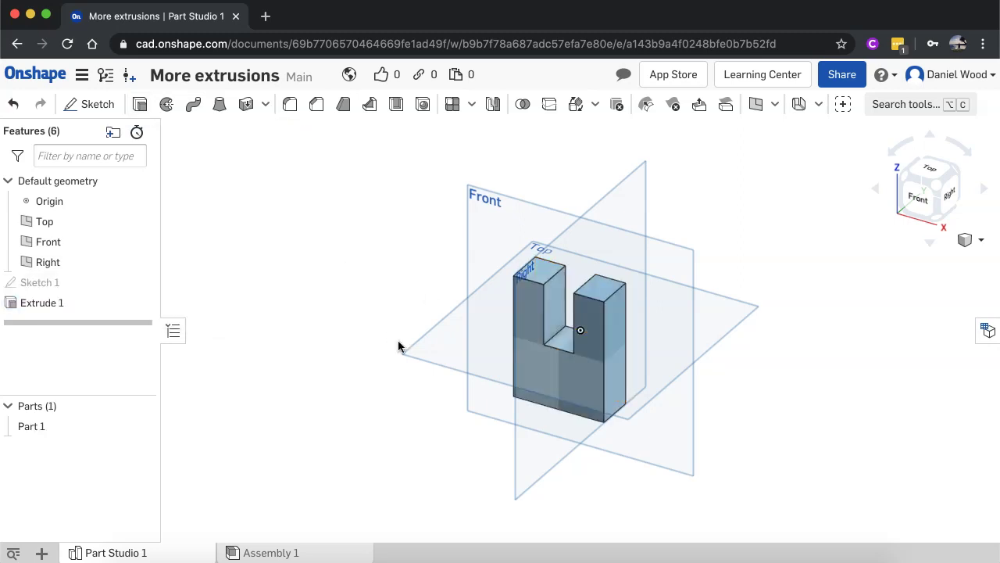